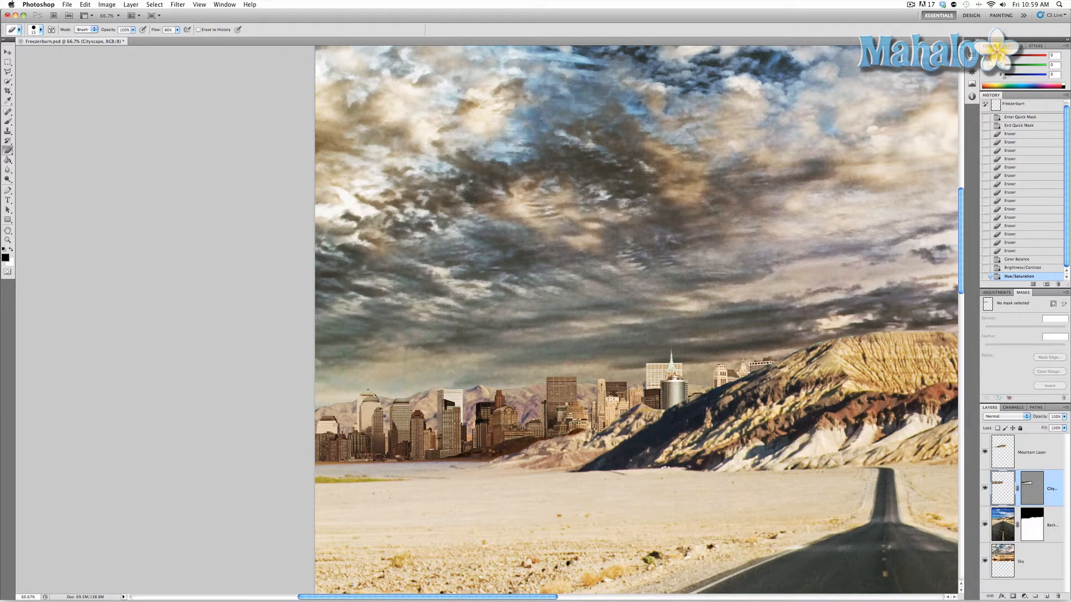
Open the Add Noise filter for the Cityscape layer and bring the buildings into its preview
click(177, 4)
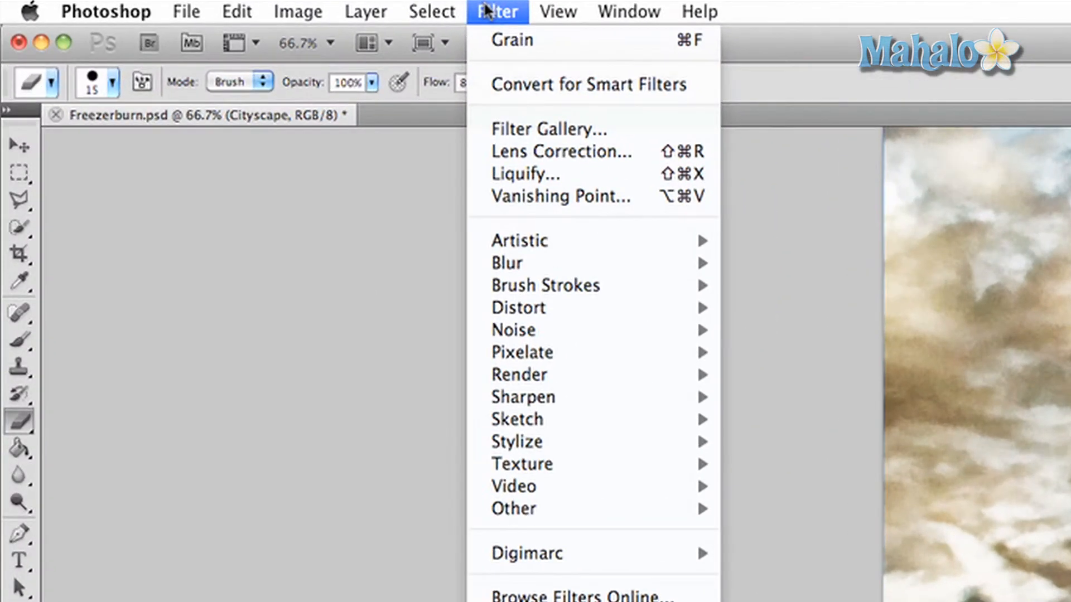
mouse_move(521, 333)
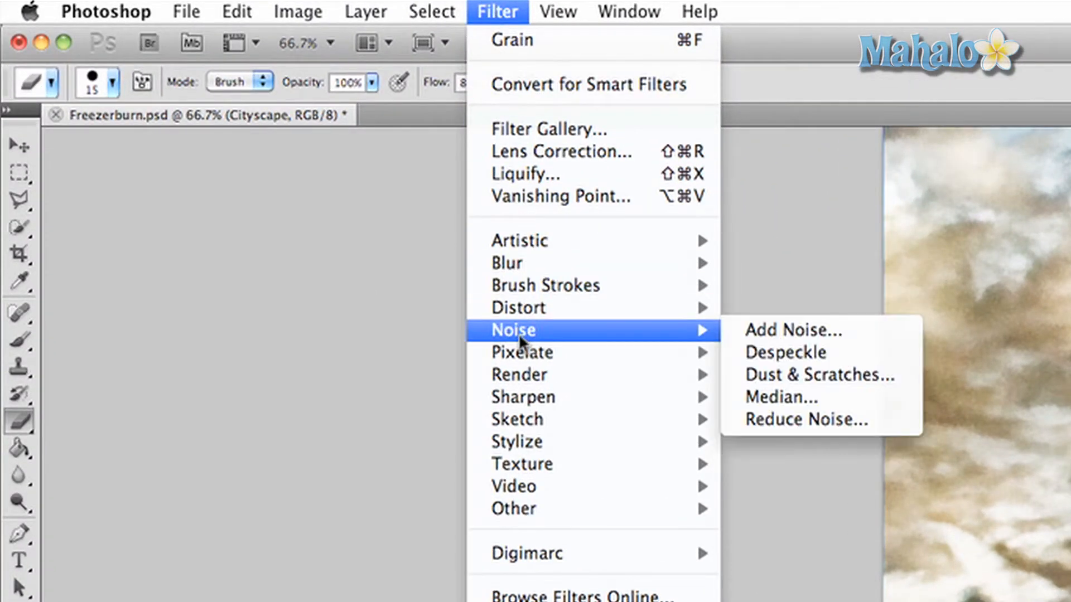
click(784, 332)
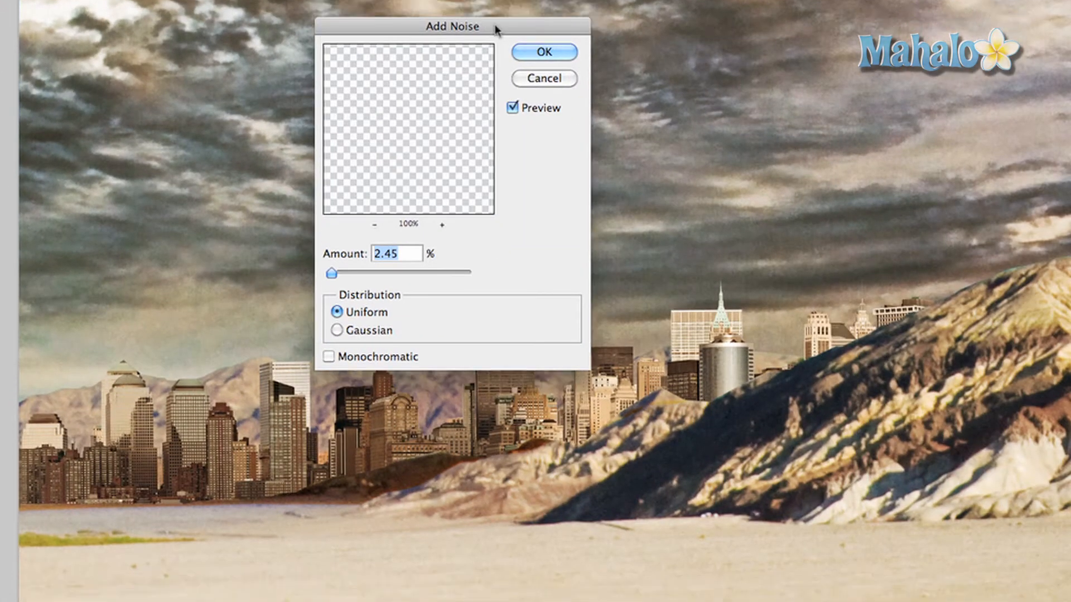
drag(496, 29, 0, 0)
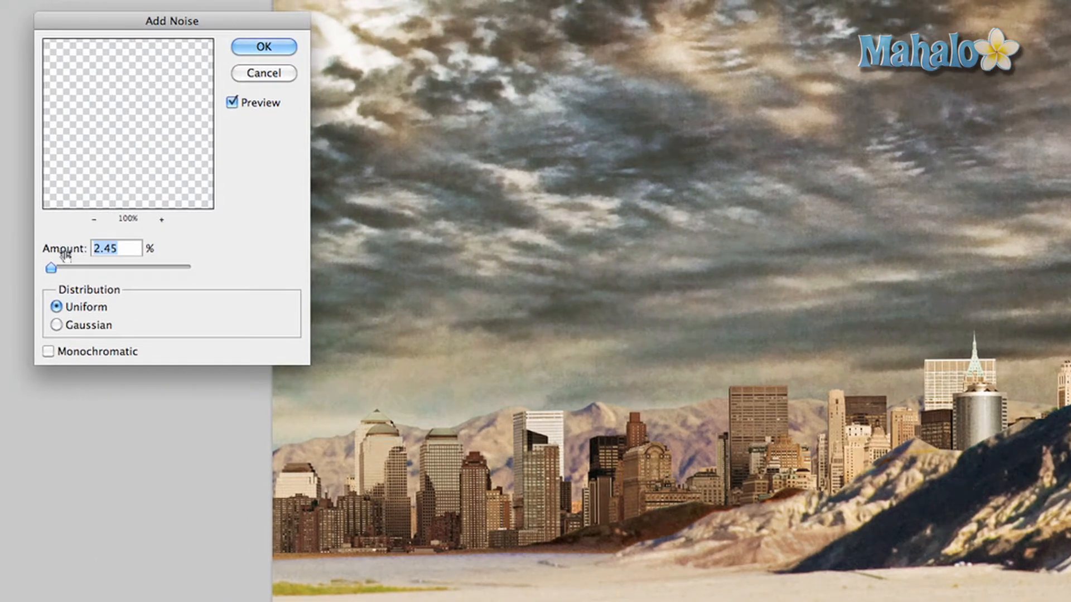
drag(143, 179, 152, 87)
drag(138, 145, 118, 125)
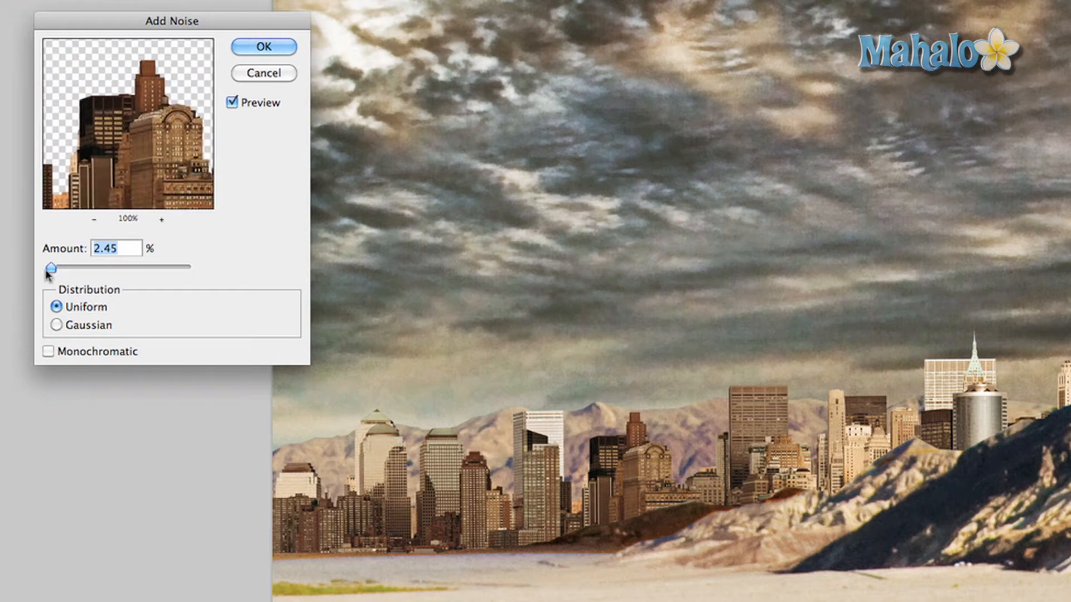
Compare Gaussian with Uniform distribution, and apply the noise to the cityscape as Uniform with an amount of 7%
drag(50, 270, 54, 273)
mouse_move(54, 268)
mouse_down()
mouse_move(77, 269)
mouse_move(54, 270)
mouse_up()
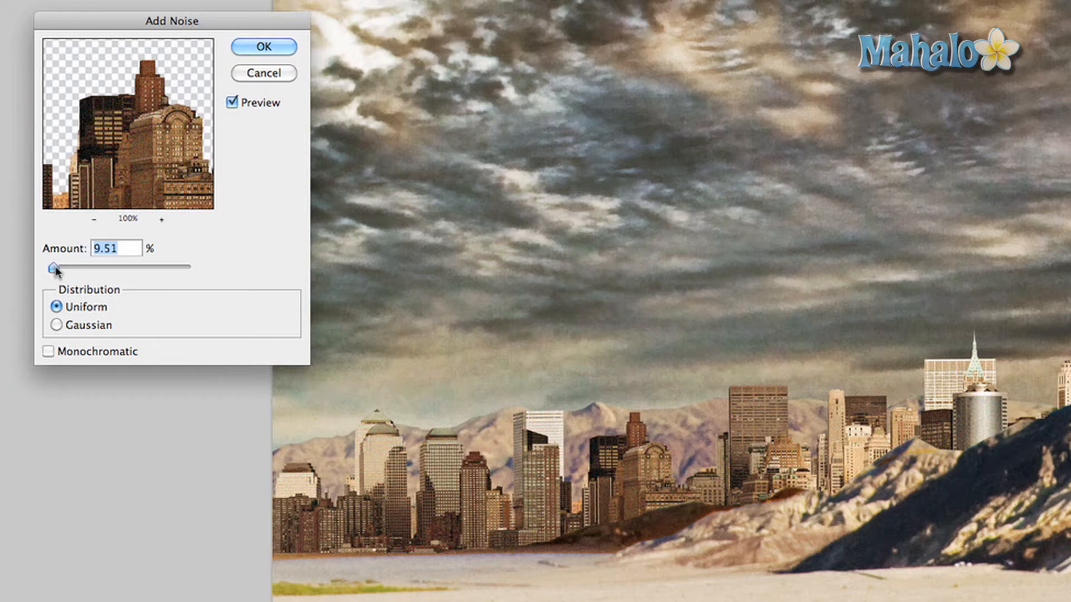
click(56, 325)
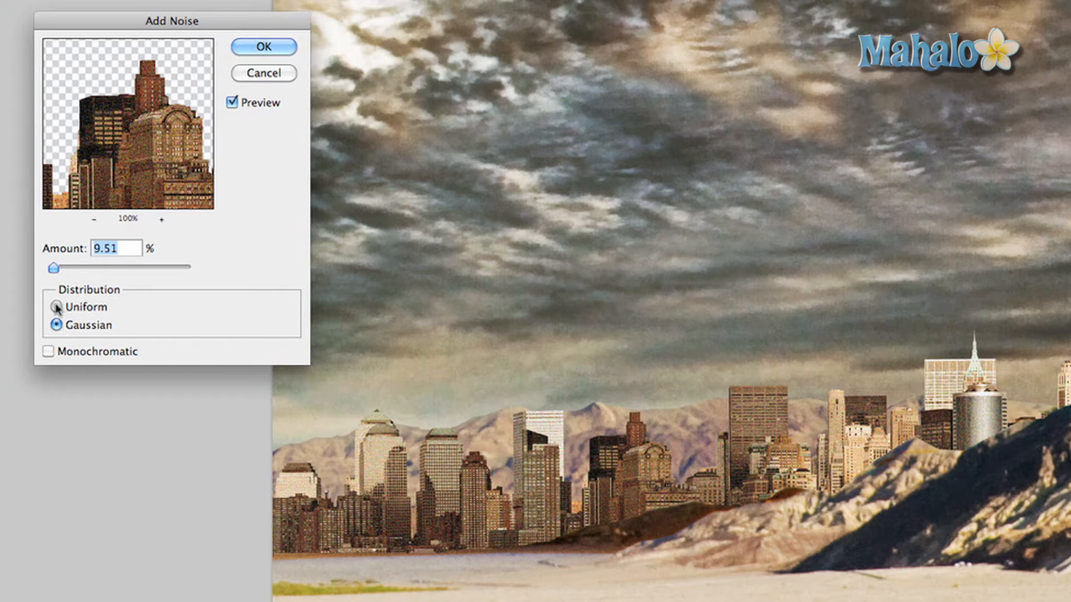
click(57, 307)
drag(102, 250, 93, 249)
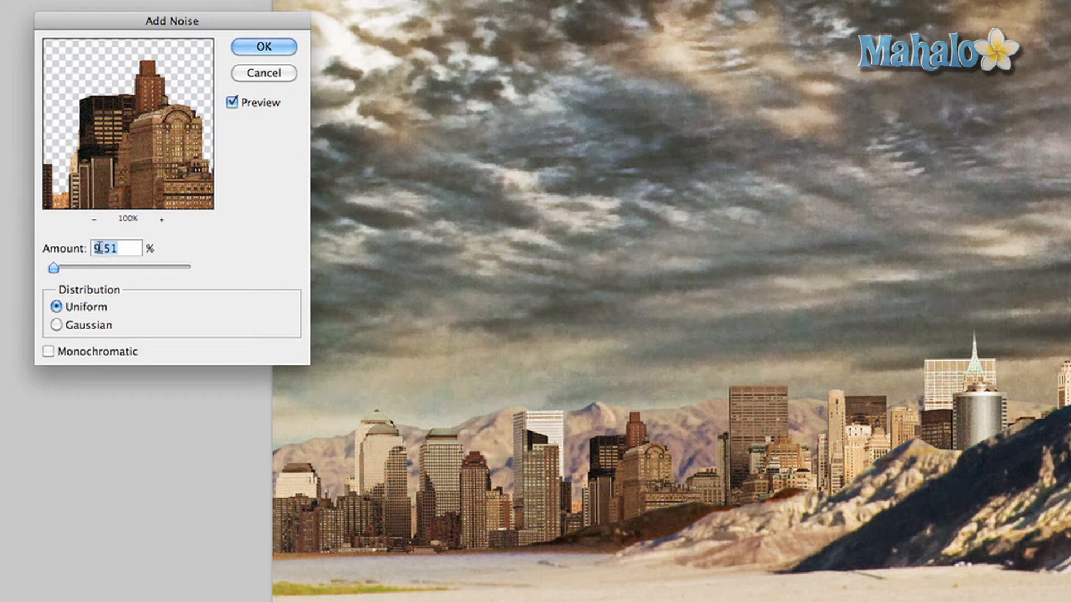
text(7)
click(249, 45)
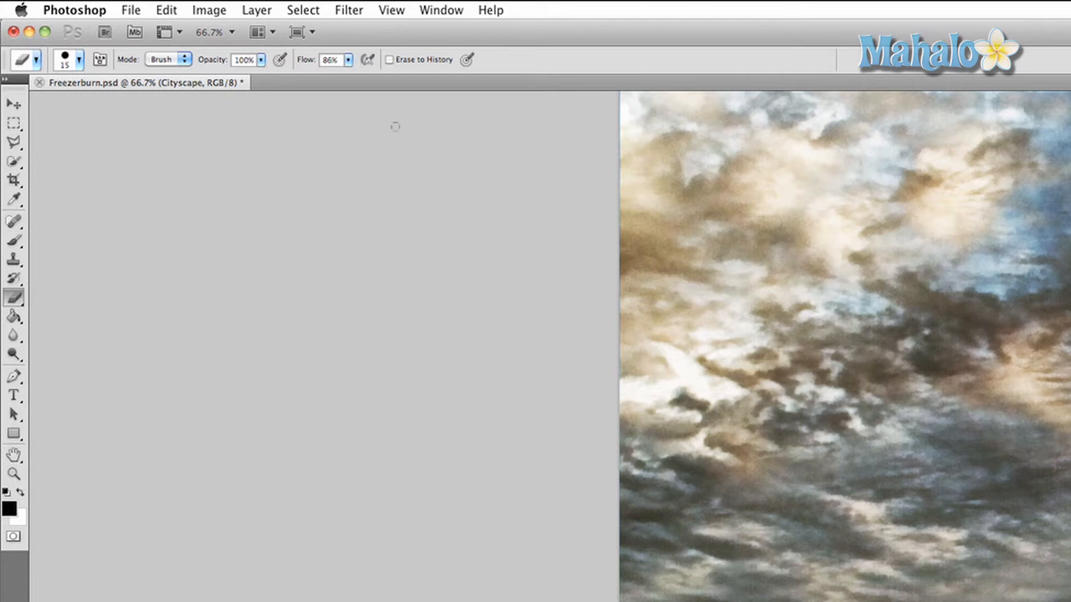
Open the Grain texture filter for the cityscape and set its intensity to 6 and contrast to 61
click(207, 10)
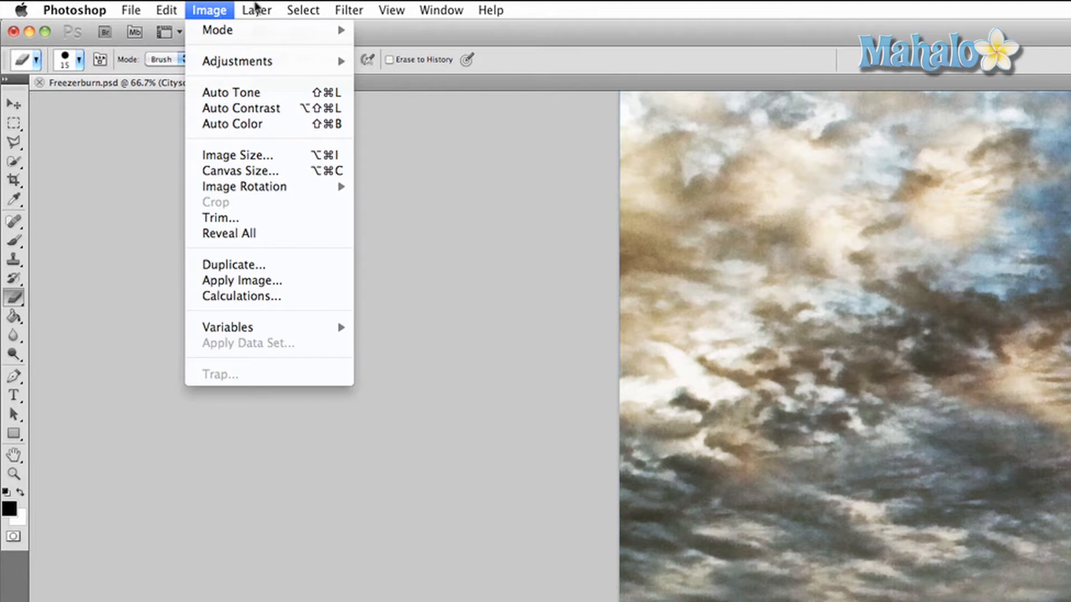
mouse_move(350, 10)
mouse_move(400, 328)
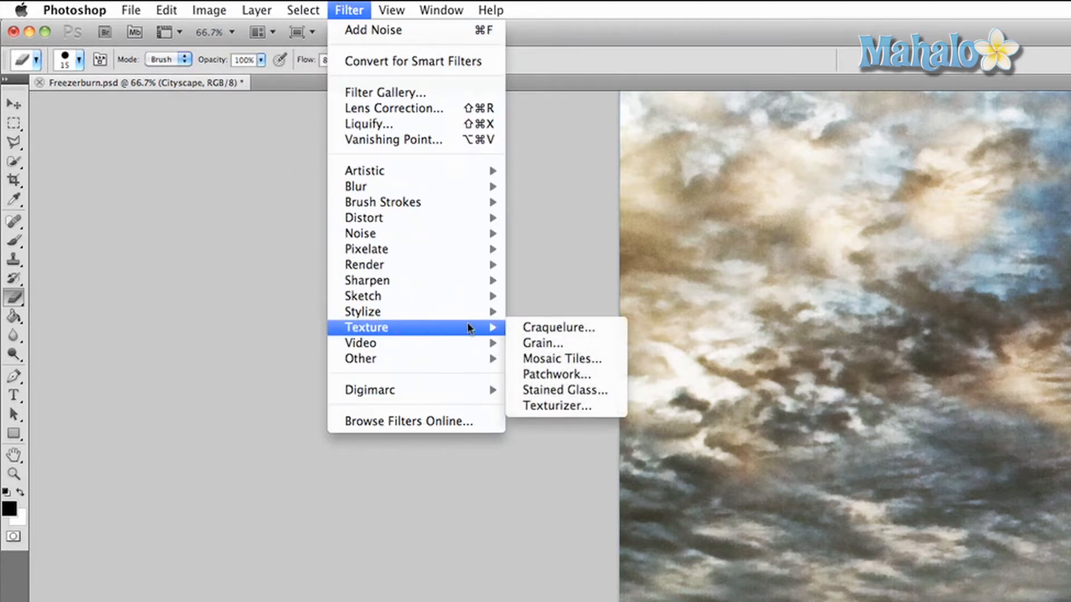
click(541, 343)
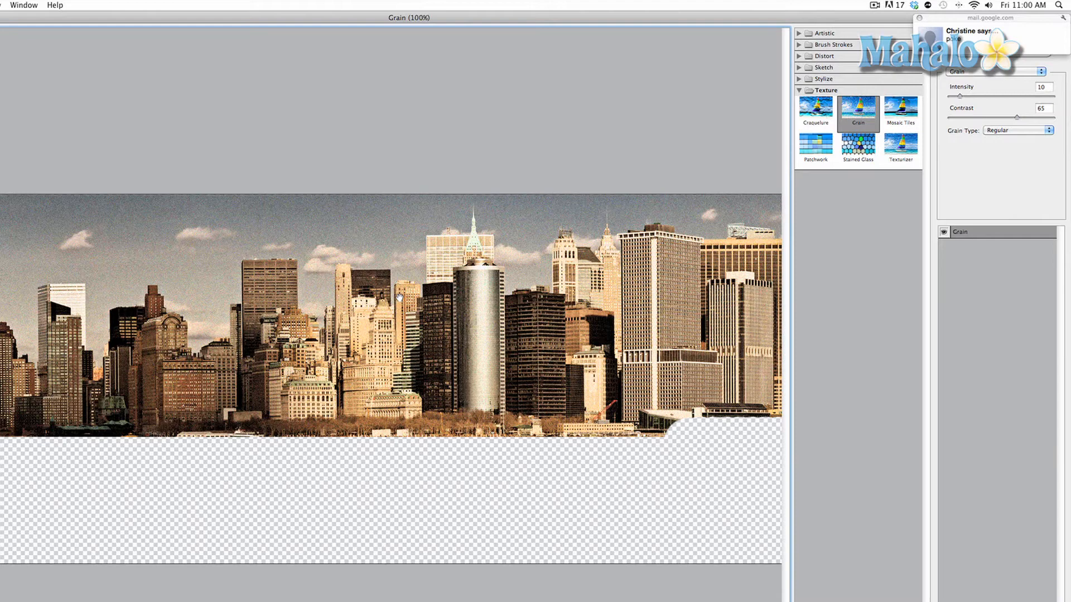
mouse_move(960, 96)
mouse_down()
mouse_move(986, 98)
mouse_move(956, 98)
mouse_up()
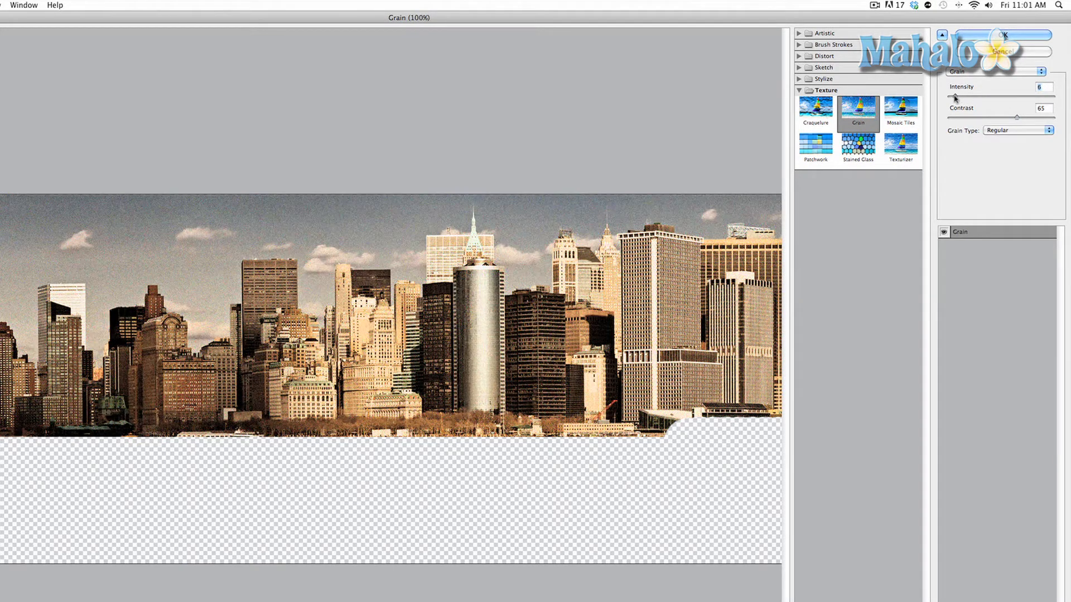
mouse_move(1017, 118)
mouse_down()
mouse_move(997, 119)
mouse_move(1013, 119)
mouse_up()
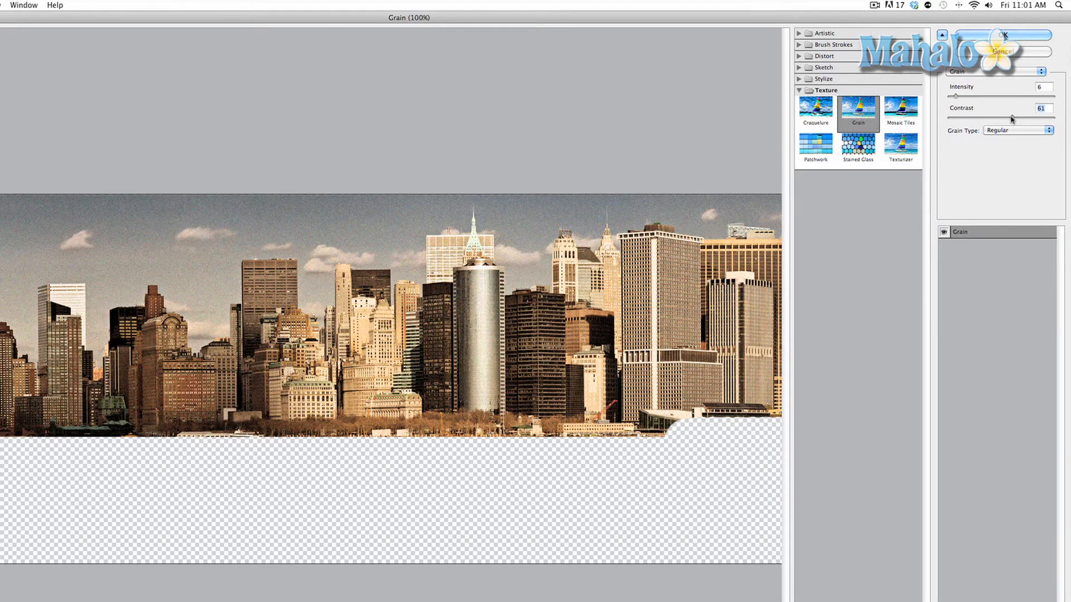
Try the Soft grain type, return to Regular, and apply the grain to the cityscape
click(1016, 130)
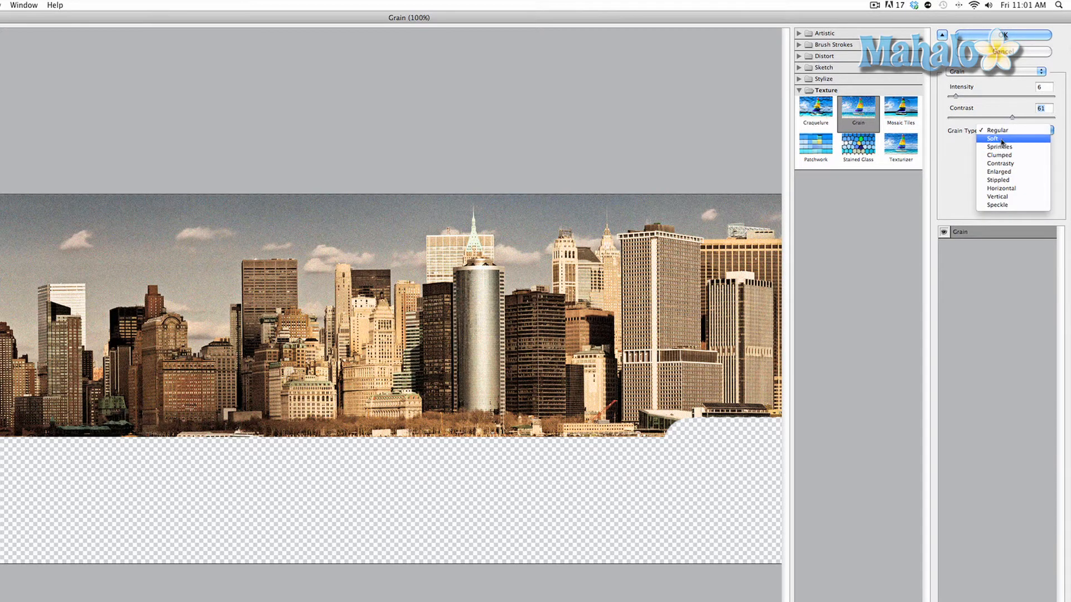
click(1002, 139)
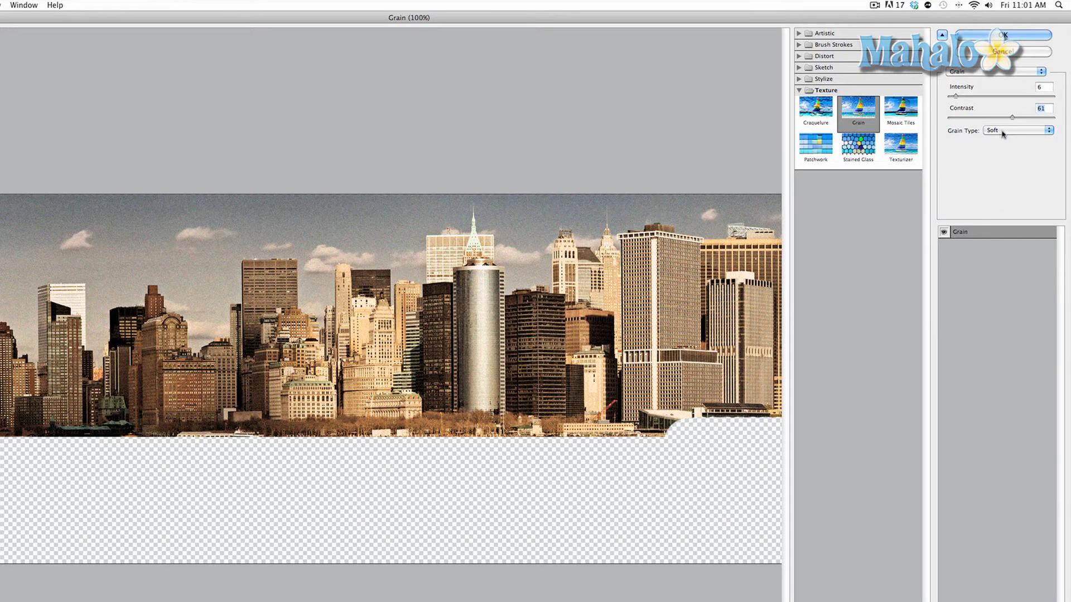
click(1003, 133)
click(1002, 127)
click(997, 134)
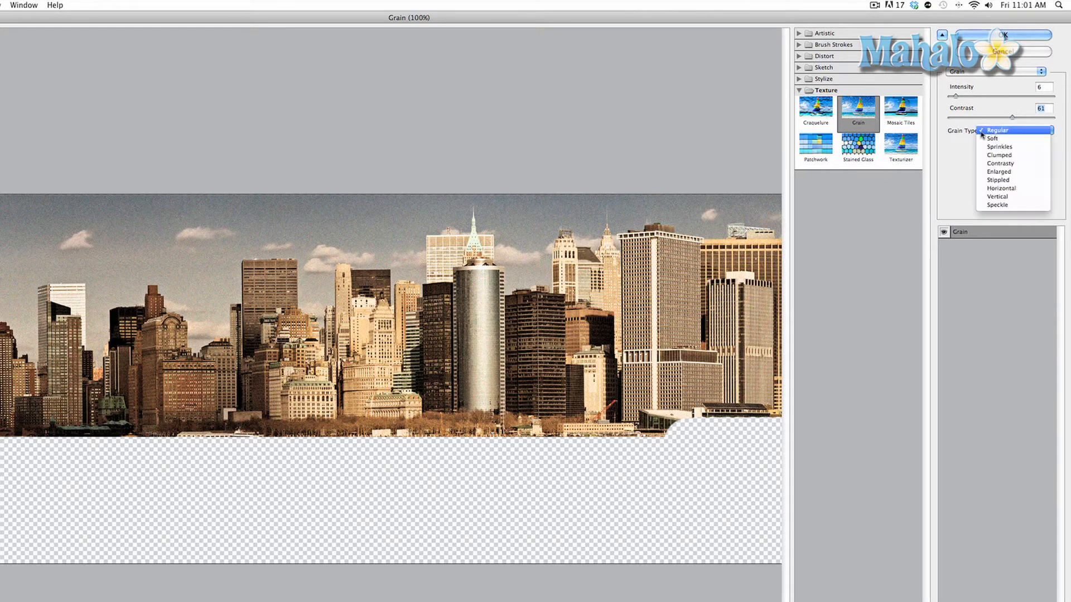
click(964, 145)
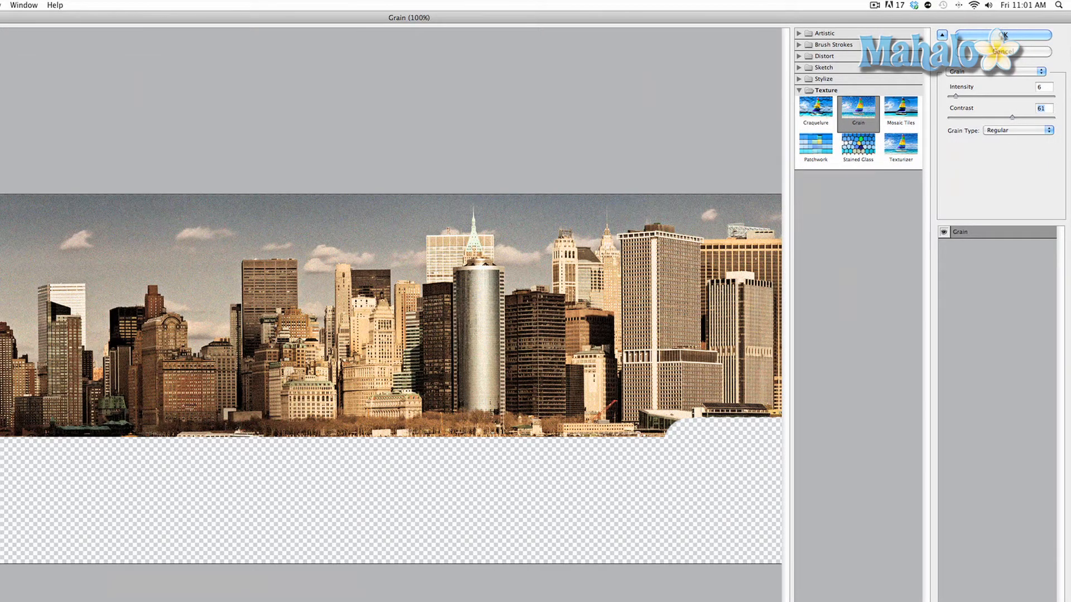
click(1003, 34)
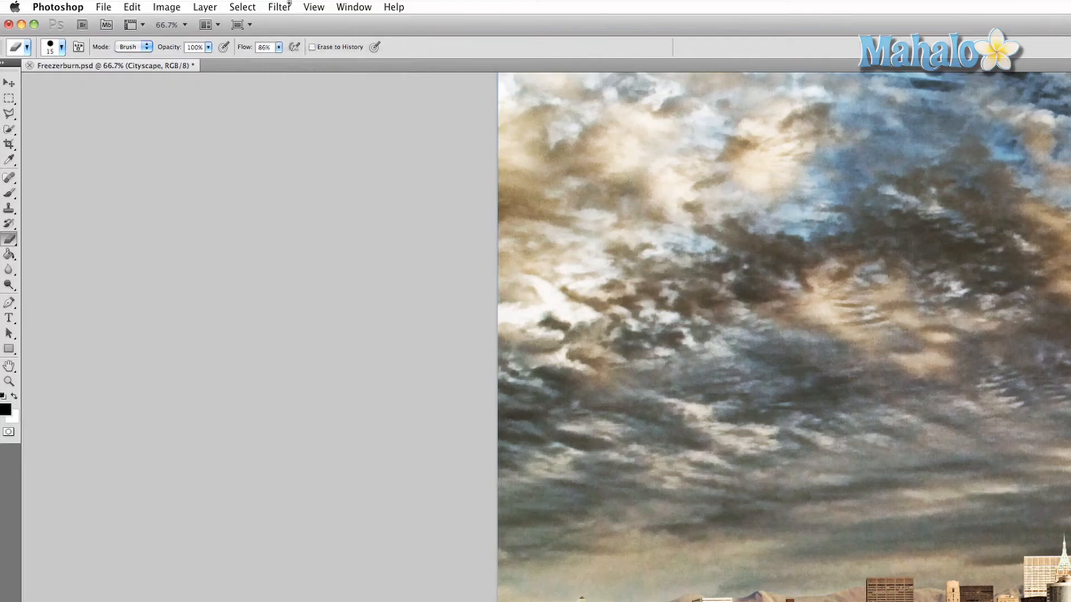
Apply the basic Blur filter once to the Cityscape layer
click(280, 7)
mouse_move(312, 156)
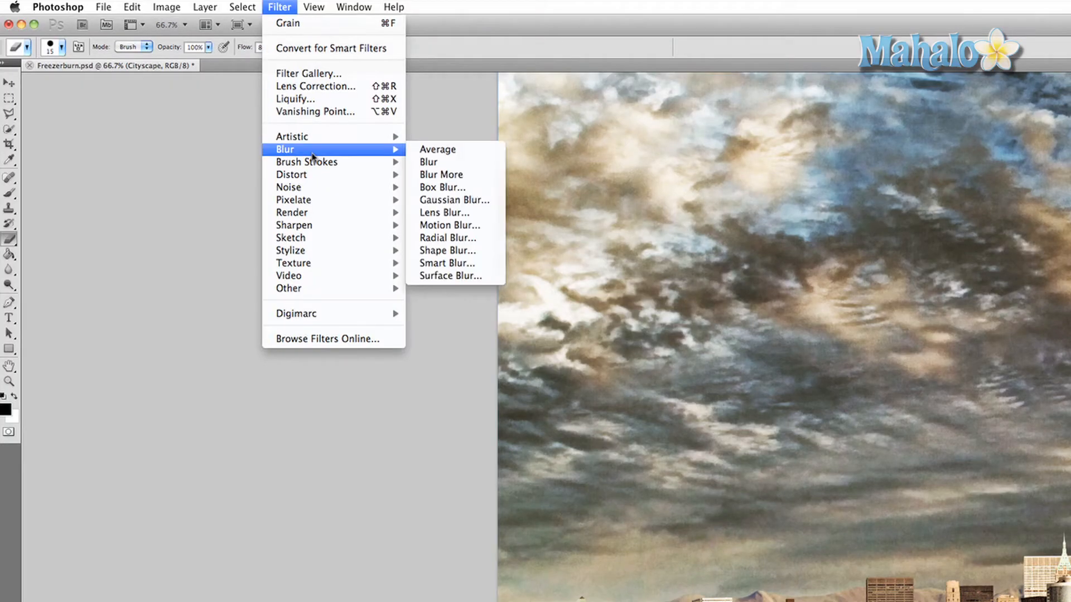
click(419, 162)
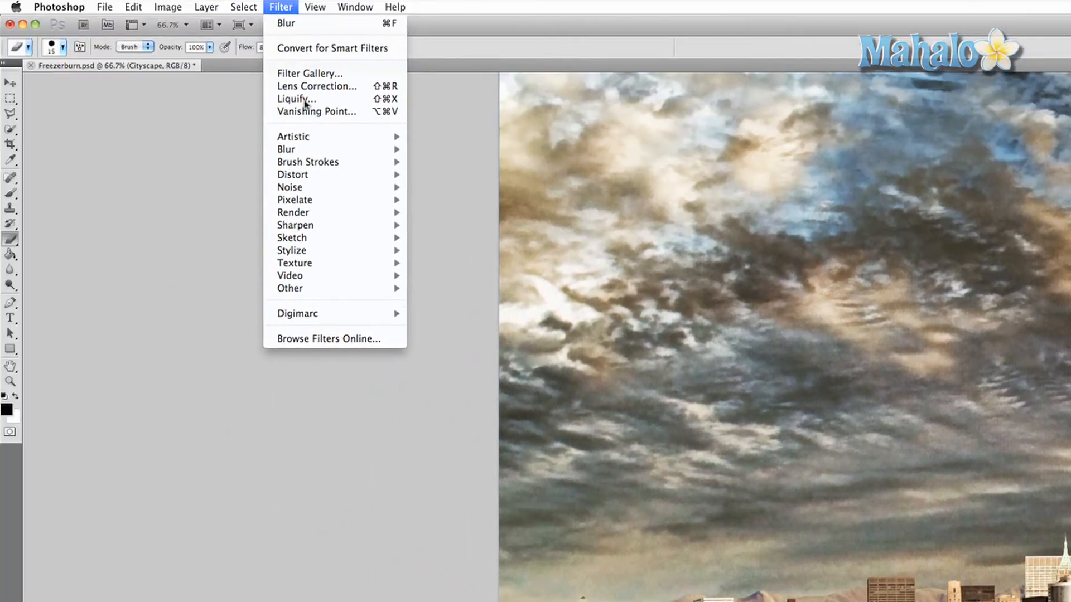
Apply a Surface Blur with a radius of 21 pixels to the cityscape, previewing it on the buildings
mouse_move(313, 150)
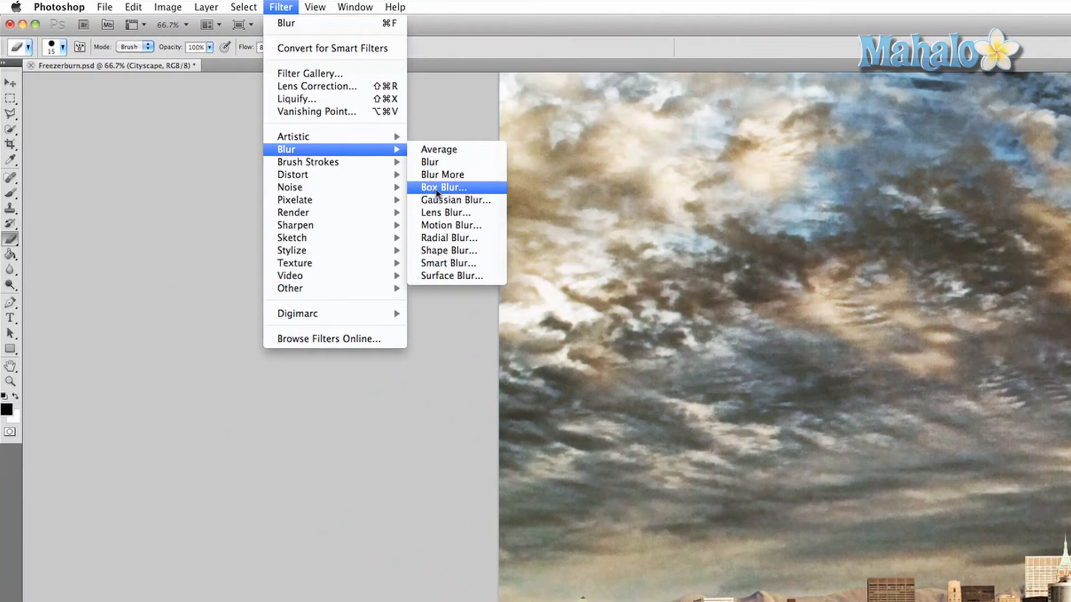
click(452, 275)
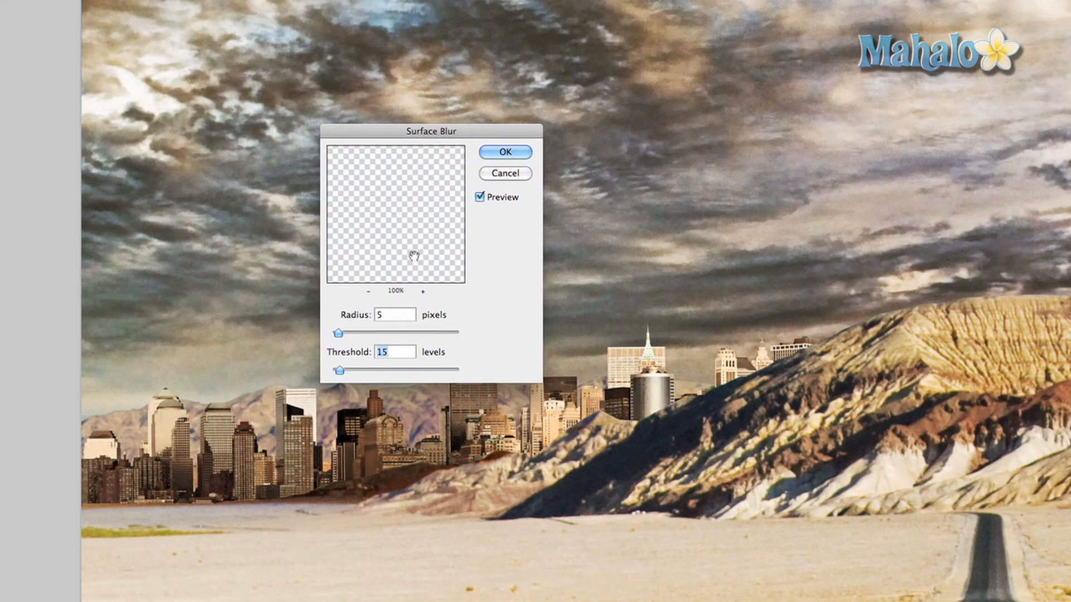
drag(409, 239, 407, 204)
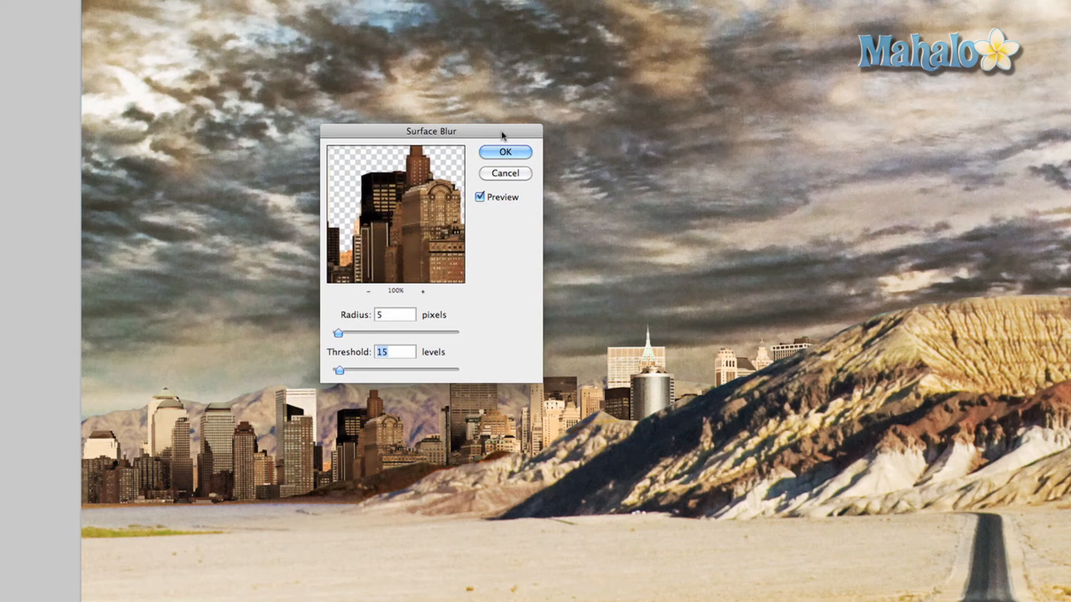
drag(503, 133, 189, 116)
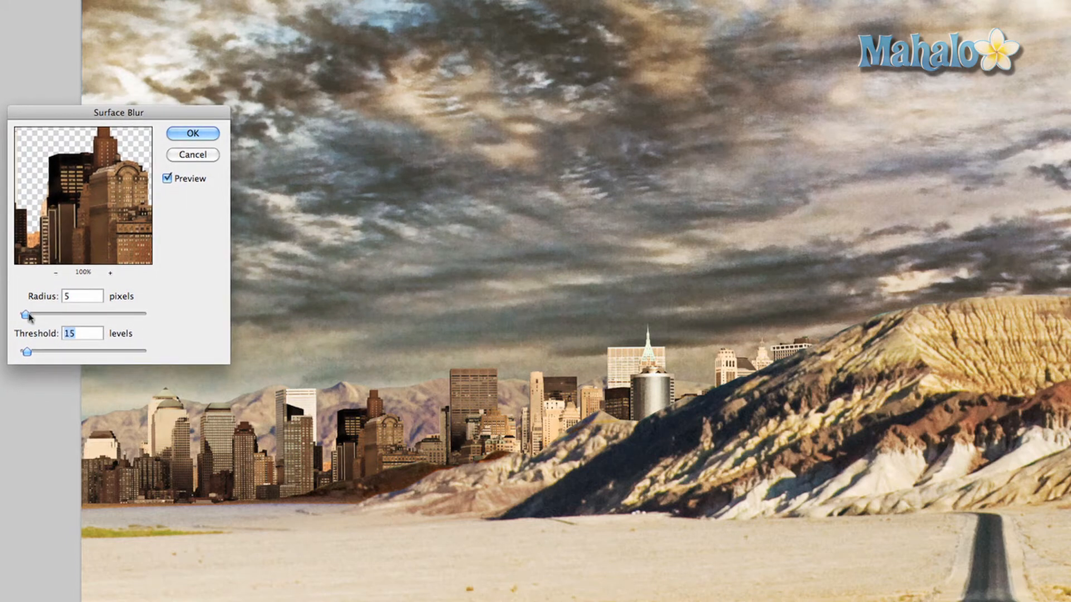
drag(25, 315, 47, 316)
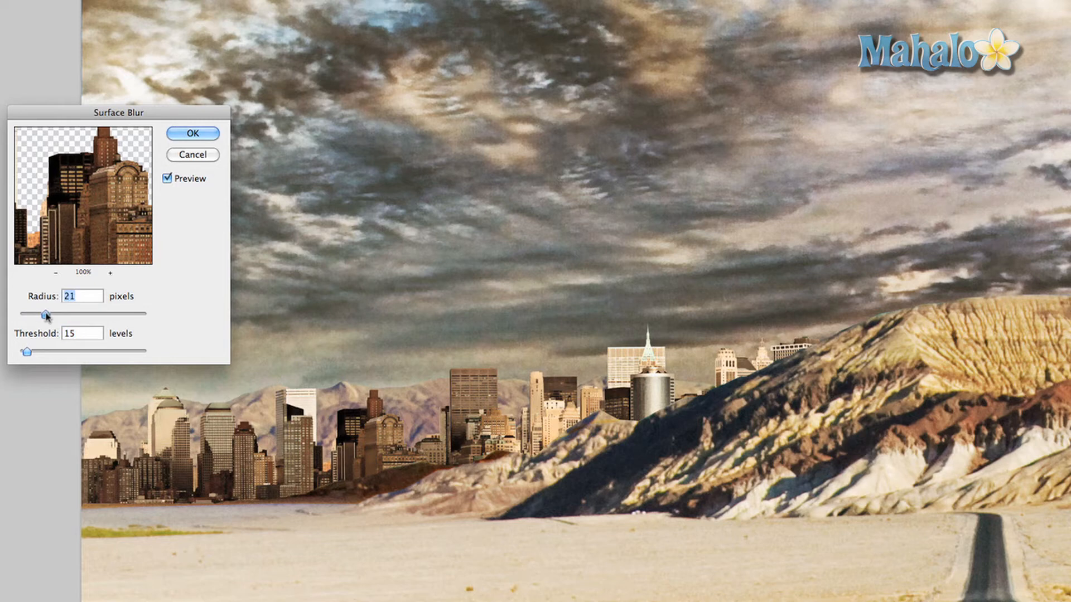
click(188, 137)
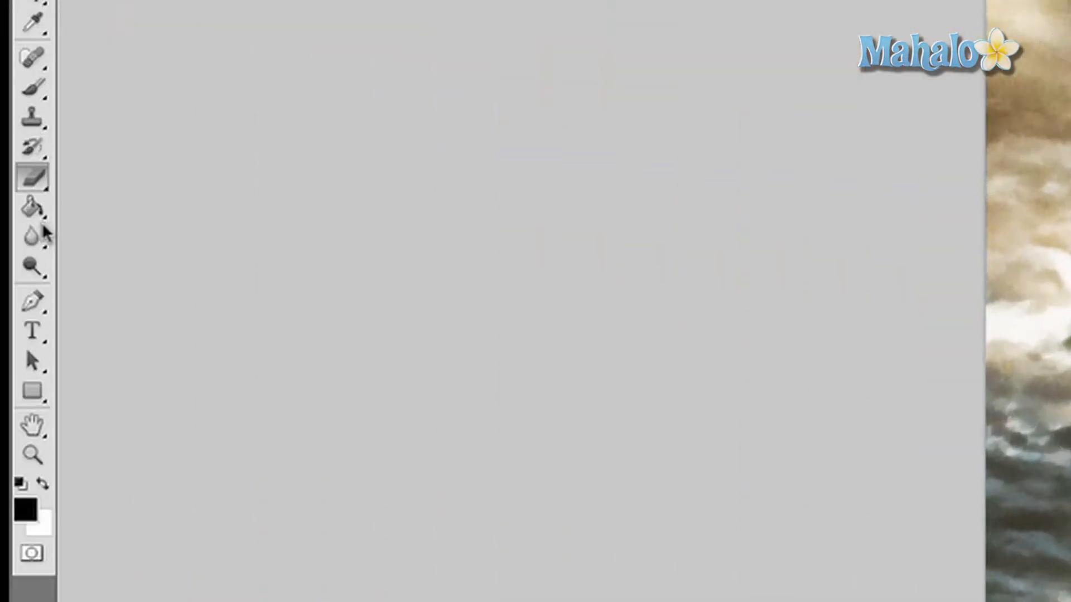
Select the Blur tool for softening parts of the image by hand
drag(41, 235, 103, 237)
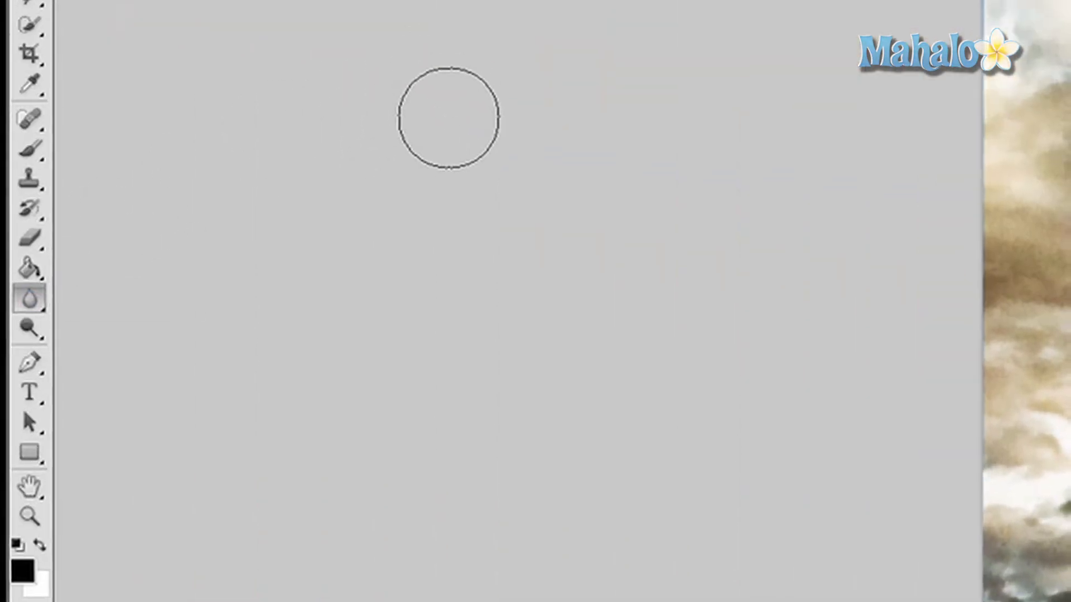